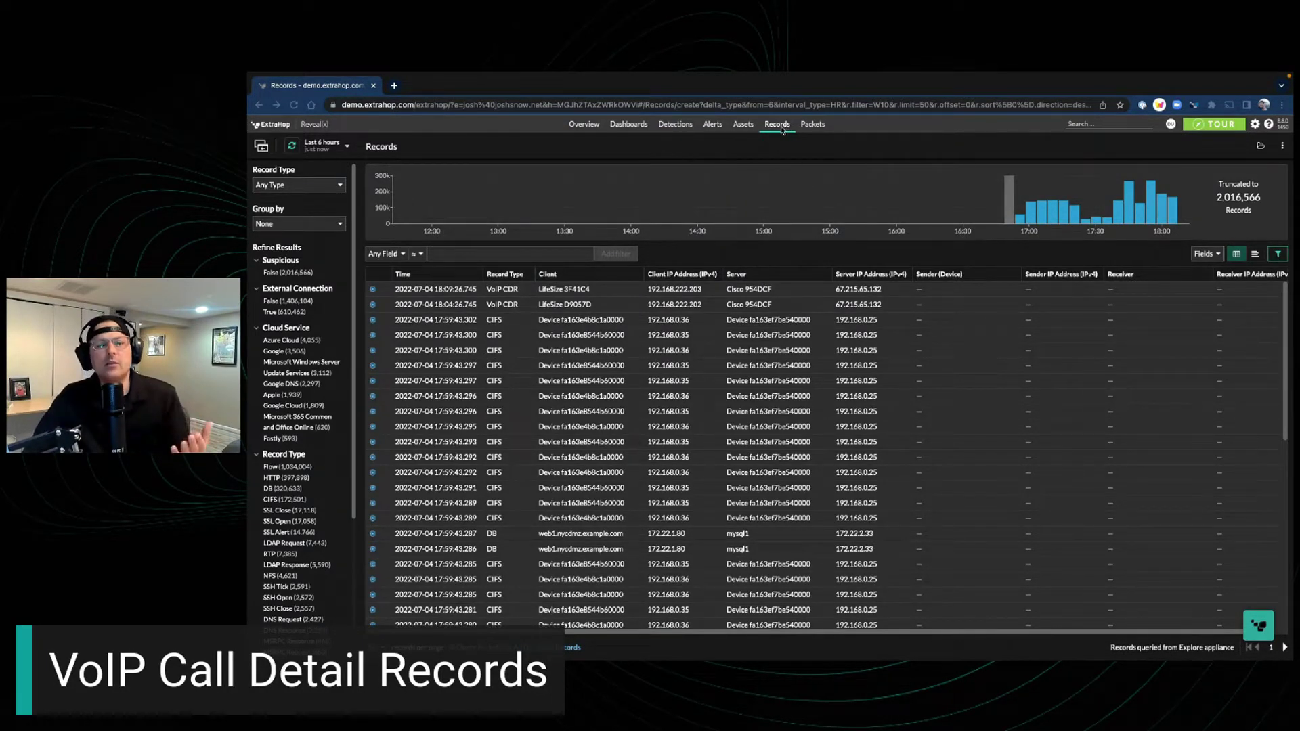
- Show only VoIP CDR records in the Records view: 2,581 records over the last 6 hours
{"action": "left_click", "coordinate": [779, 131]}
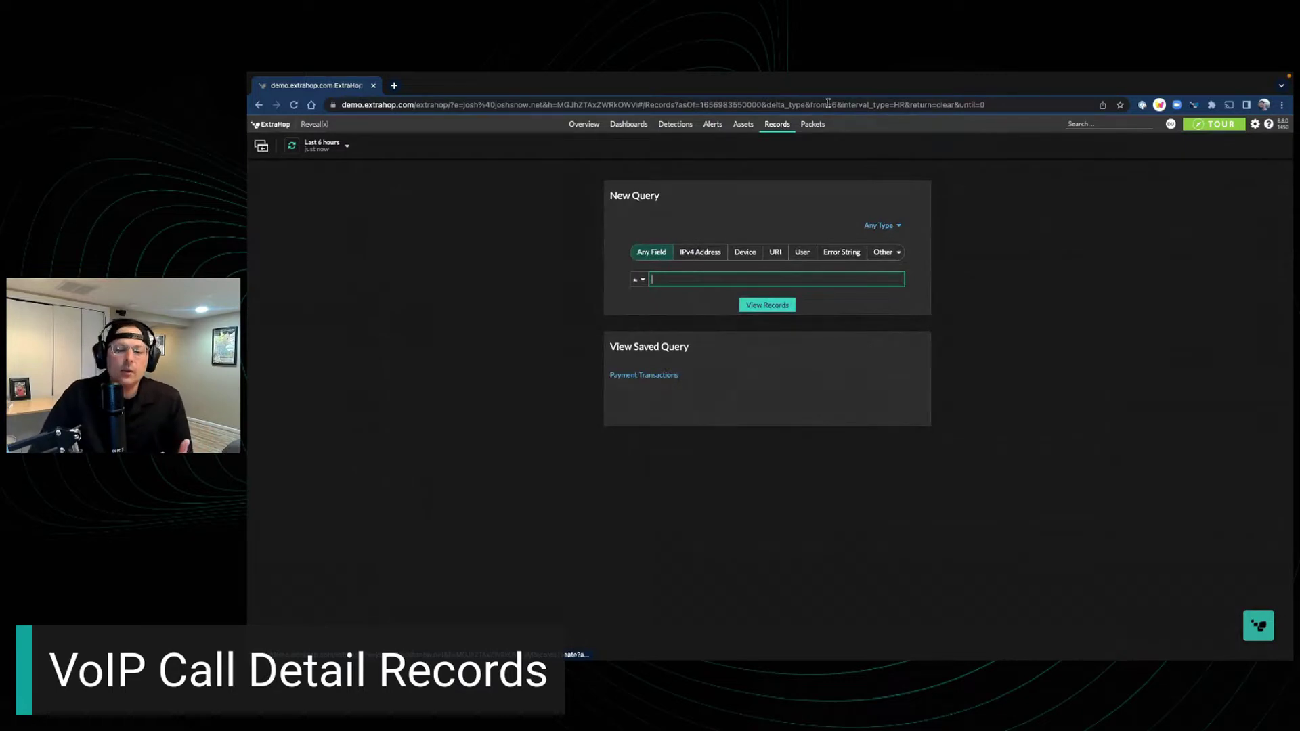
{"action": "left_click", "coordinate": [779, 306]}
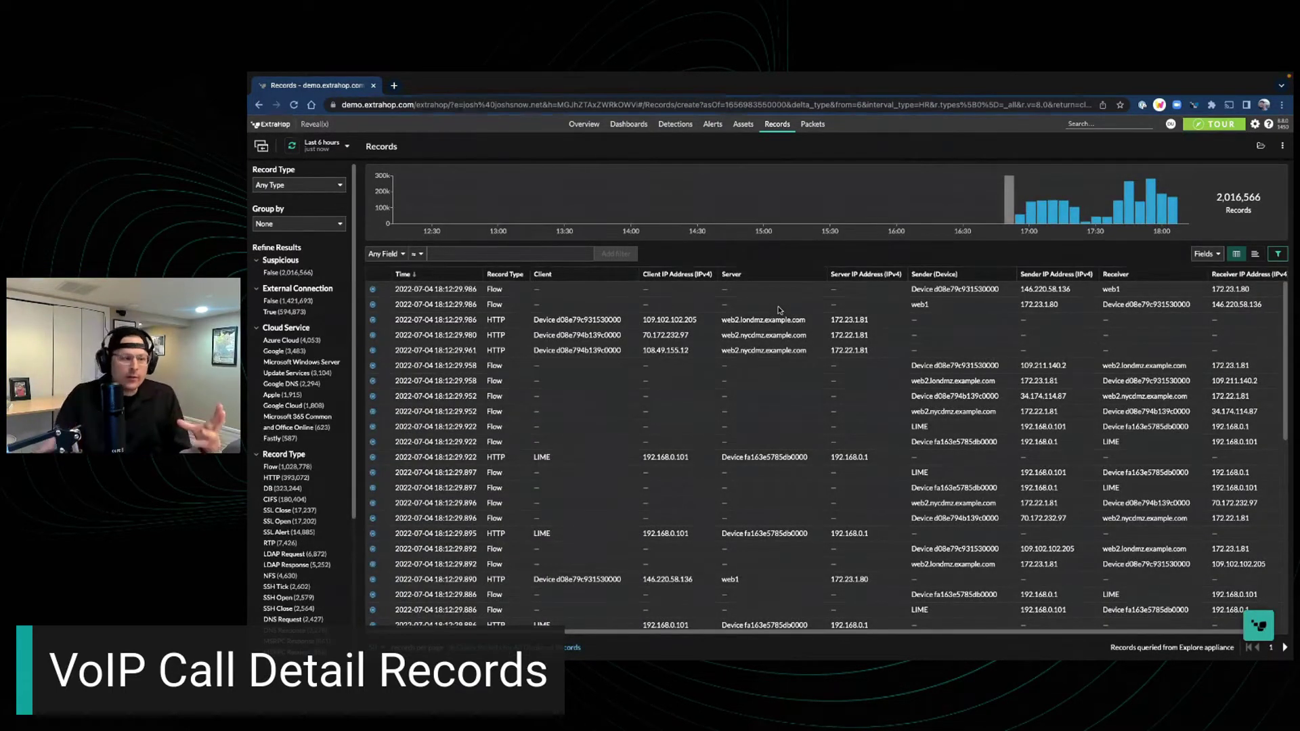
{"action": "left_click", "coordinate": [324, 187]}
{"action": "scroll", "coordinate": [298, 420], "scroll_direction": "down", "scroll_amount": 10}
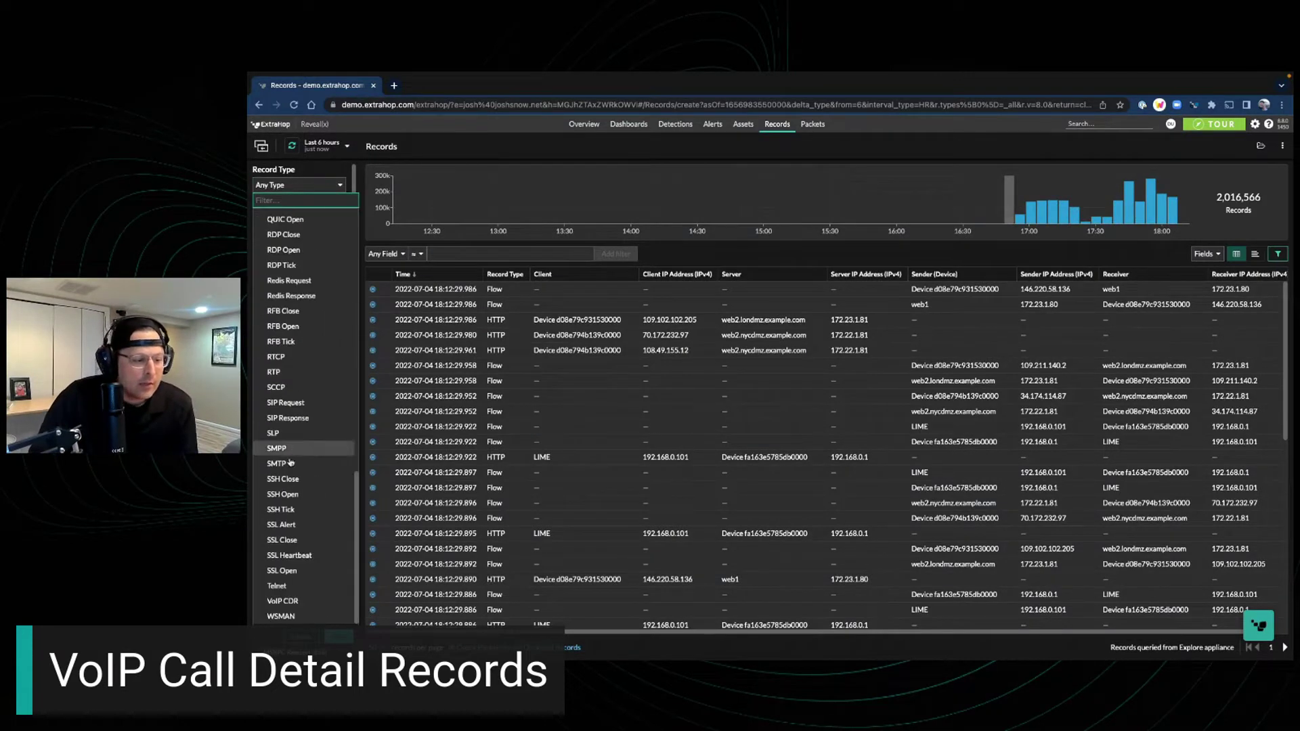
{"action": "left_click", "coordinate": [296, 605]}
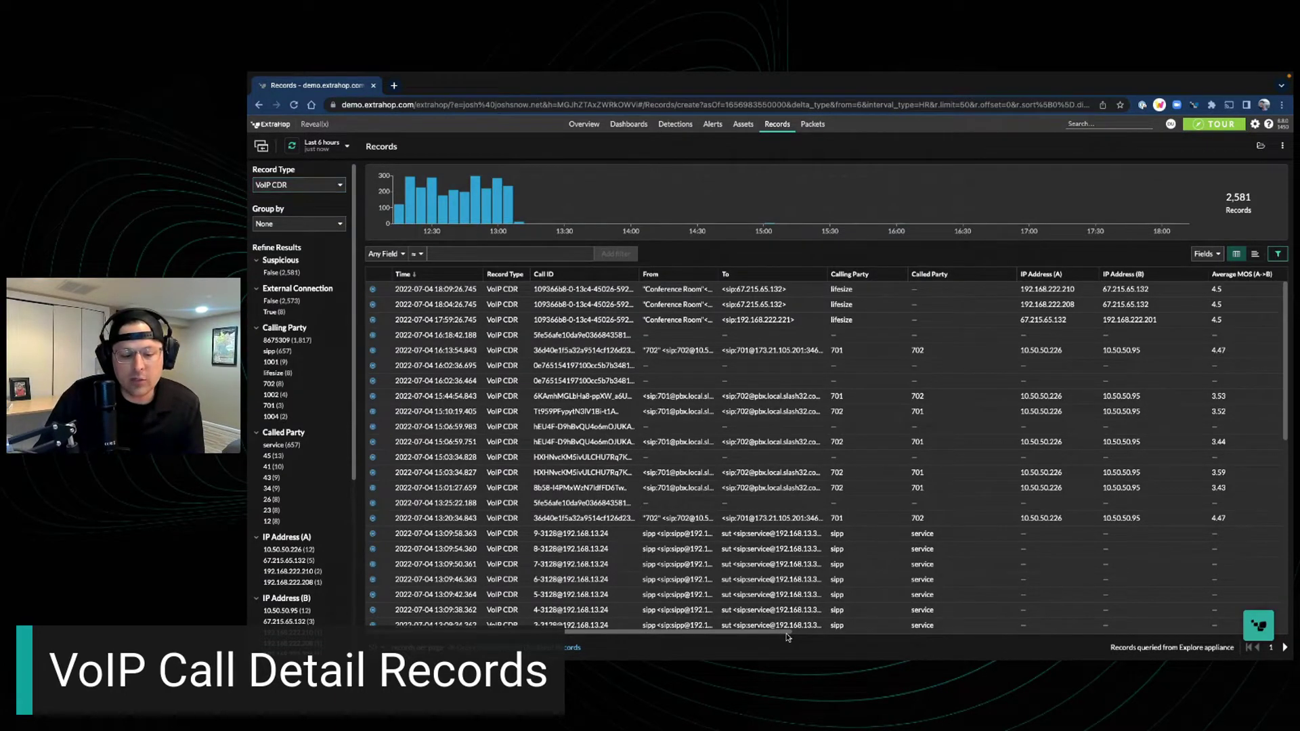
- Sort the VoIP CDR records by the Duration (sec) column
{"action": "left_click_drag", "start_coordinate": [786, 636], "coordinate": [1277, 614]}
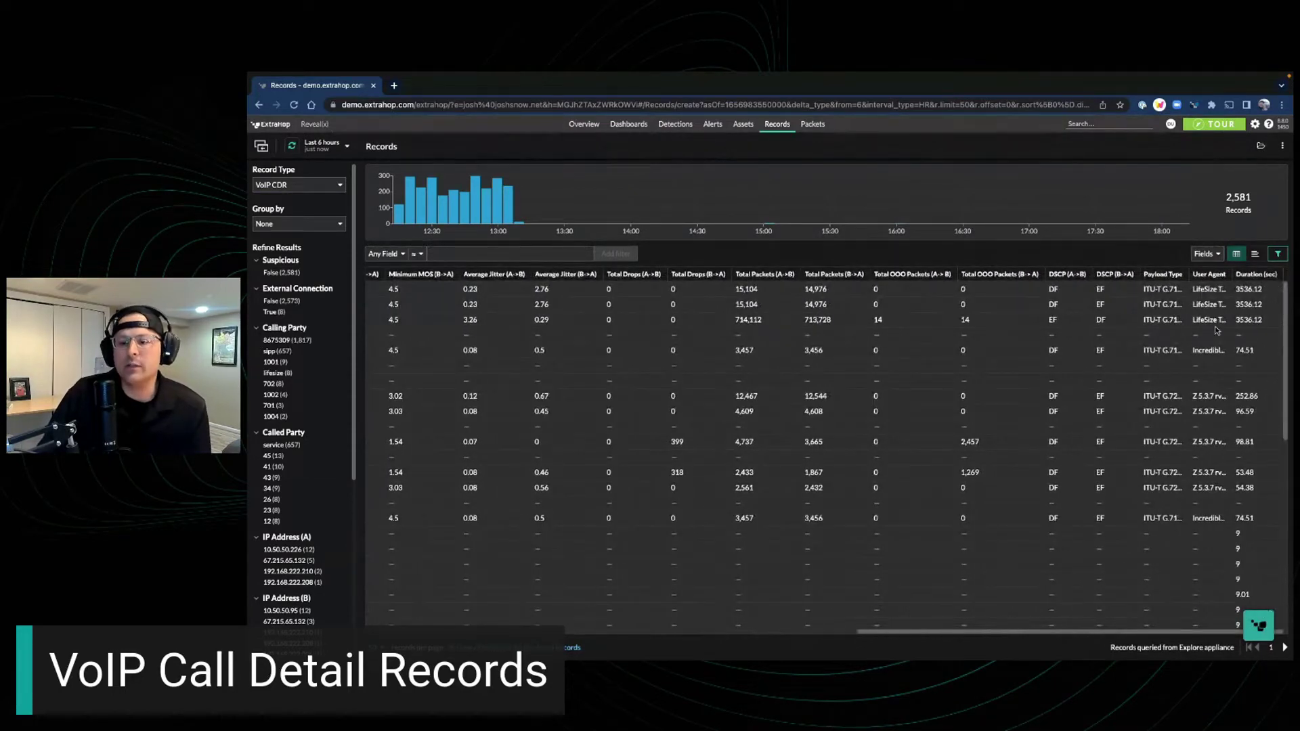
{"action": "left_click", "coordinate": [1258, 273]}
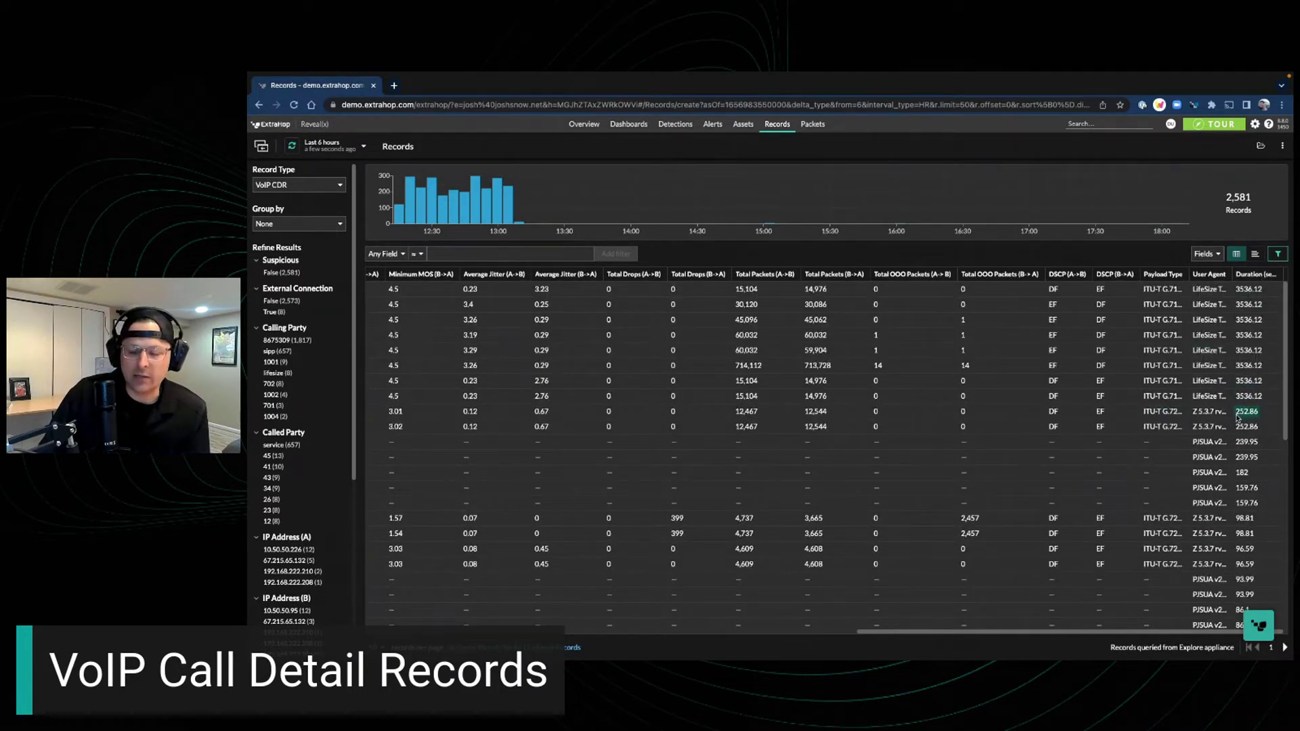
{"action": "left_click_drag", "start_coordinate": [1167, 633], "coordinate": [677, 635]}
- Filter the records to one Call ID, leaving the two records of the 701-to-702 call
{"action": "left_click", "coordinate": [582, 412]}
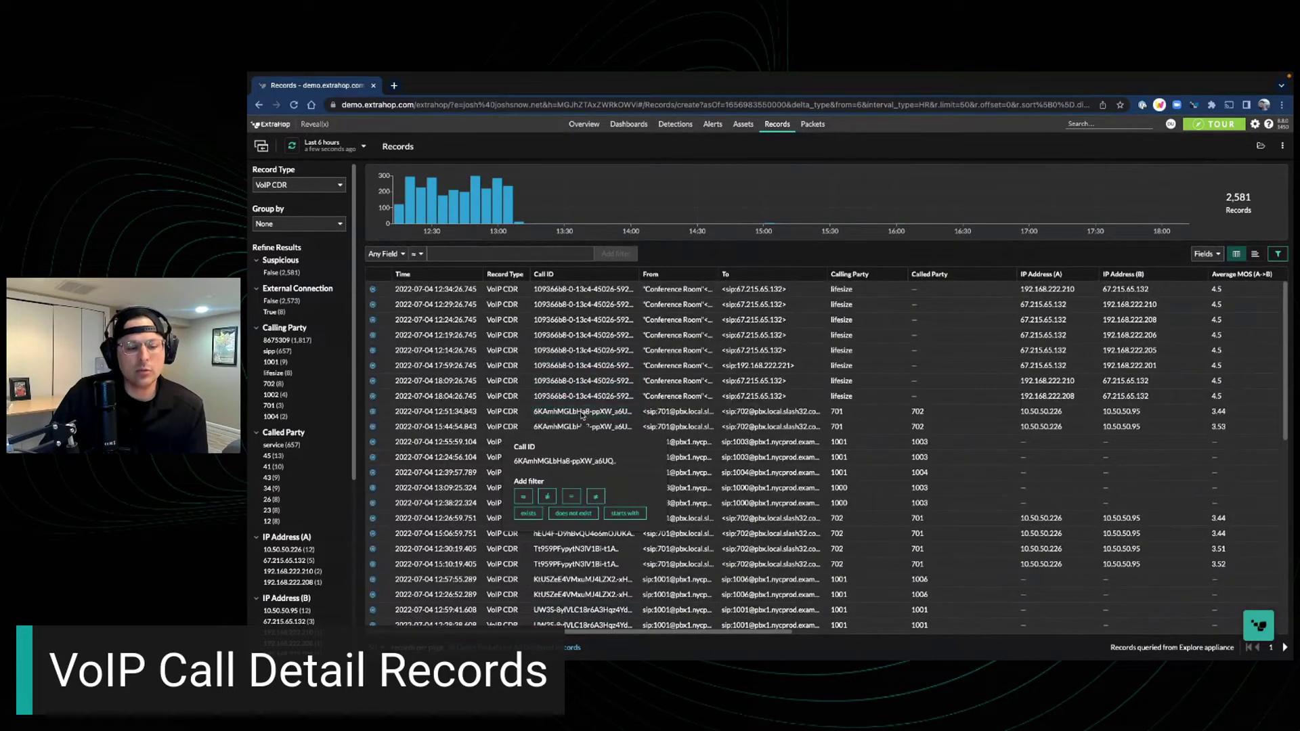
{"action": "left_click", "coordinate": [579, 497]}
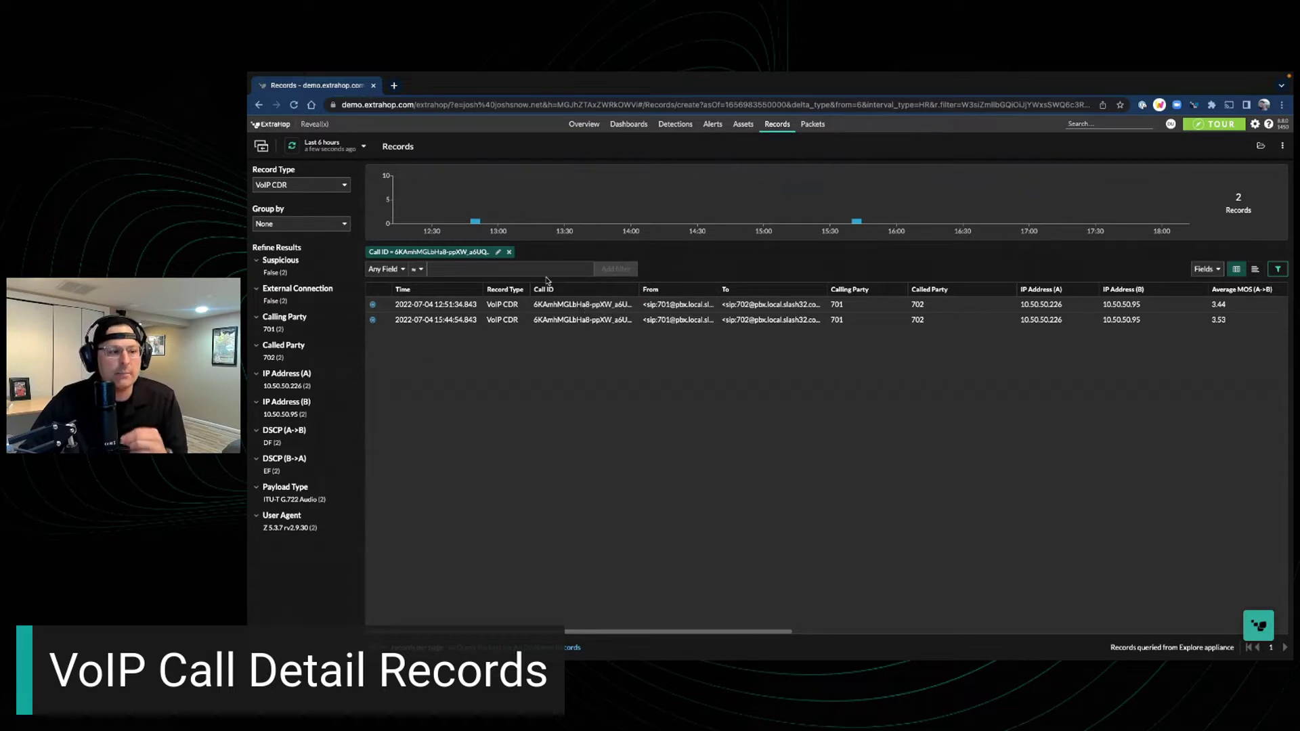
{"action": "left_click", "coordinate": [301, 189]}
- Reset Record Type to Any Type and download the call's 50,512 packets as a PCAP
{"action": "left_click", "coordinate": [315, 184]}
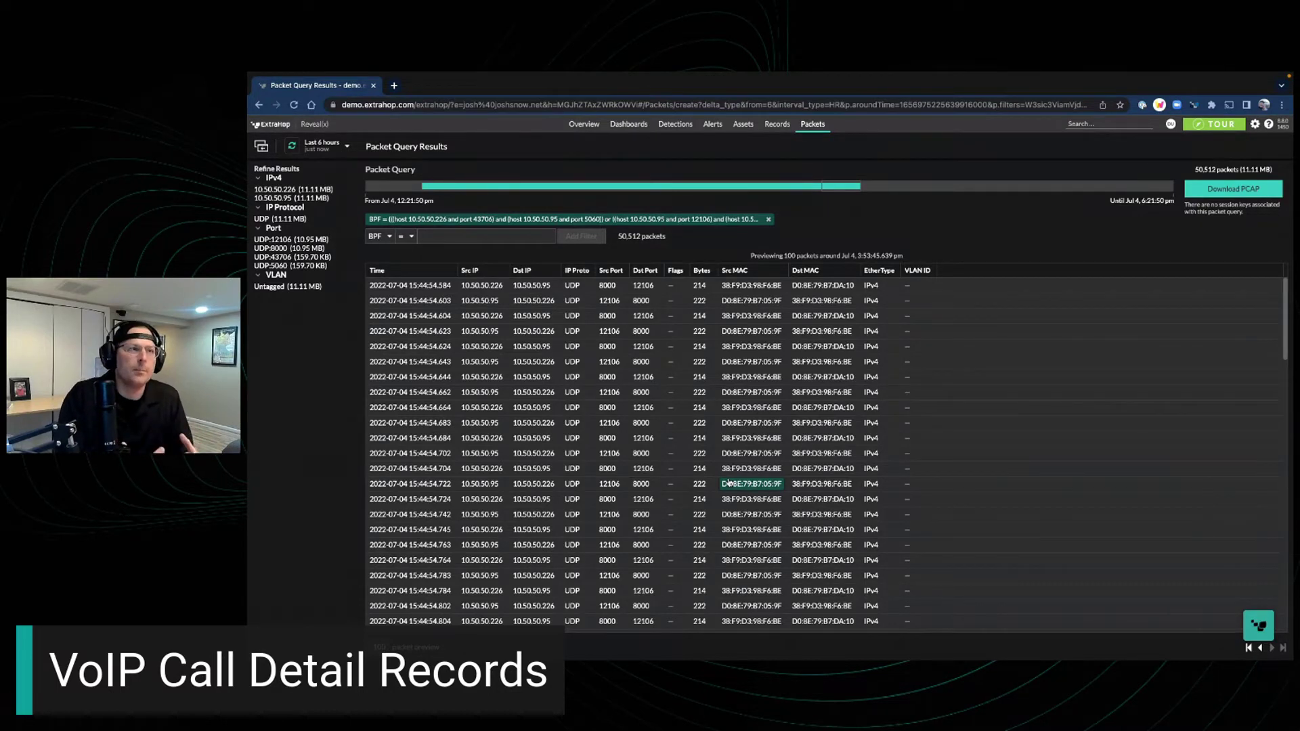
{"action": "left_click", "coordinate": [1219, 198]}
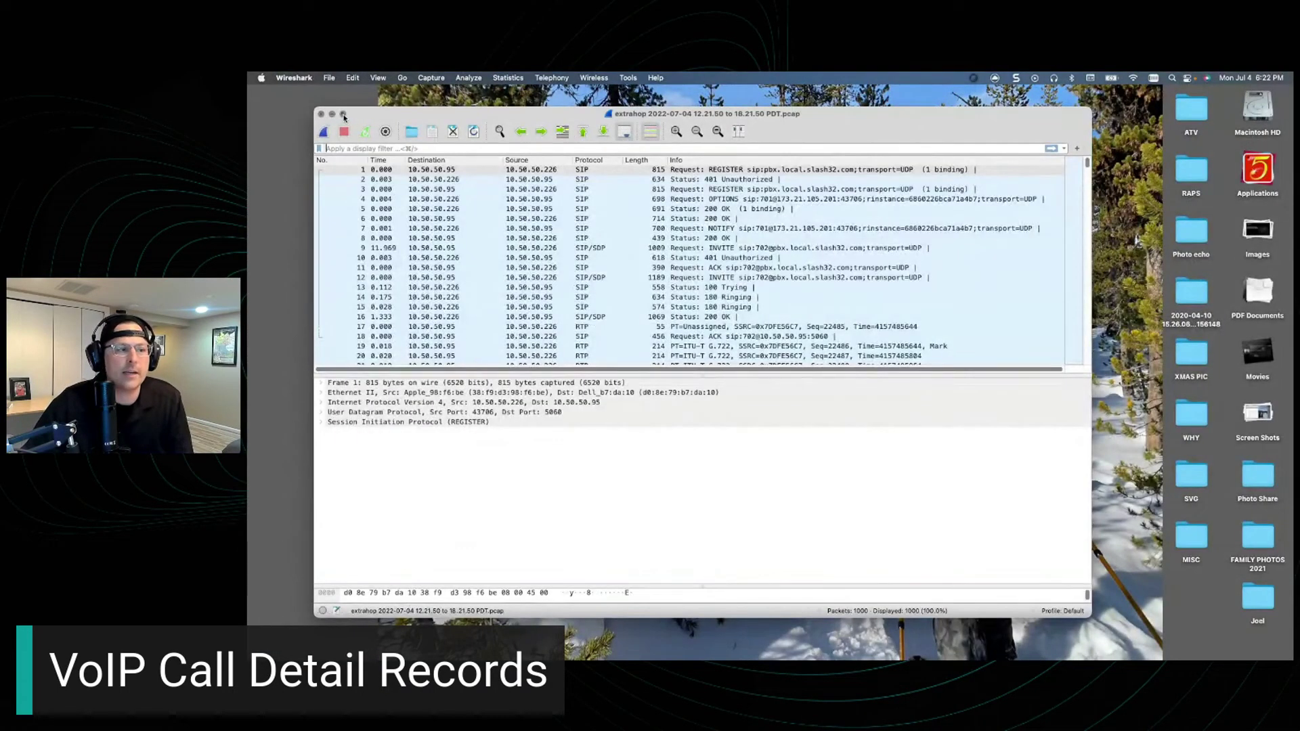
- Maximize Wireshark and check the single 701-to-702 SIP call under Telephony > VoIP Calls
{"action": "left_click", "coordinate": [343, 114]}
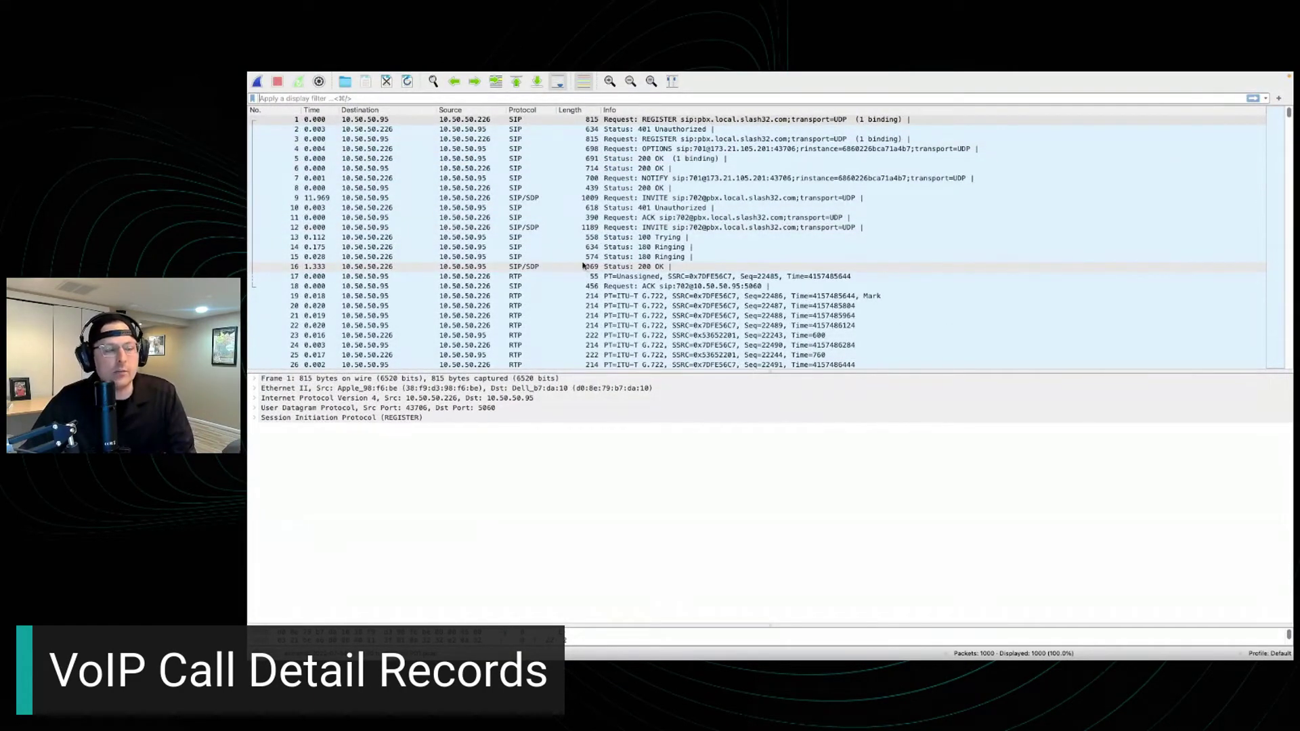
{"action": "mouse_move", "coordinate": [657, 75]}
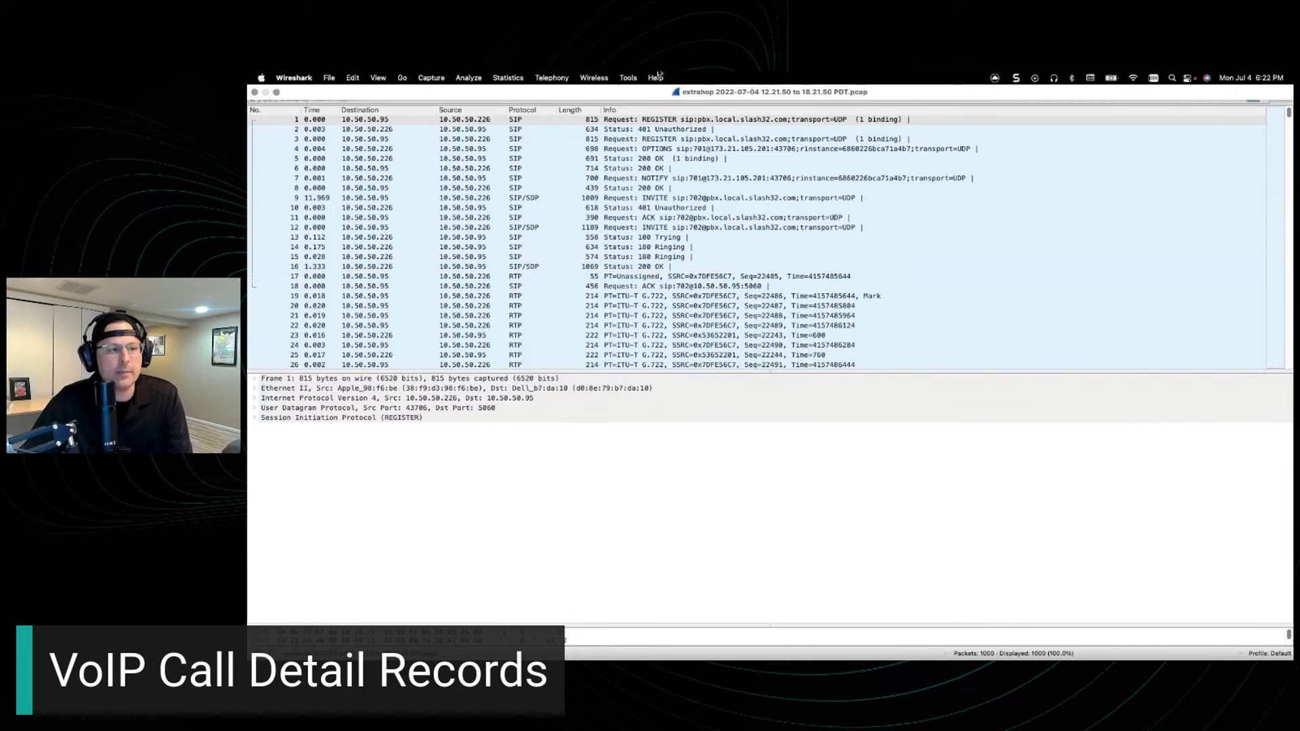
{"action": "left_click", "coordinate": [541, 79]}
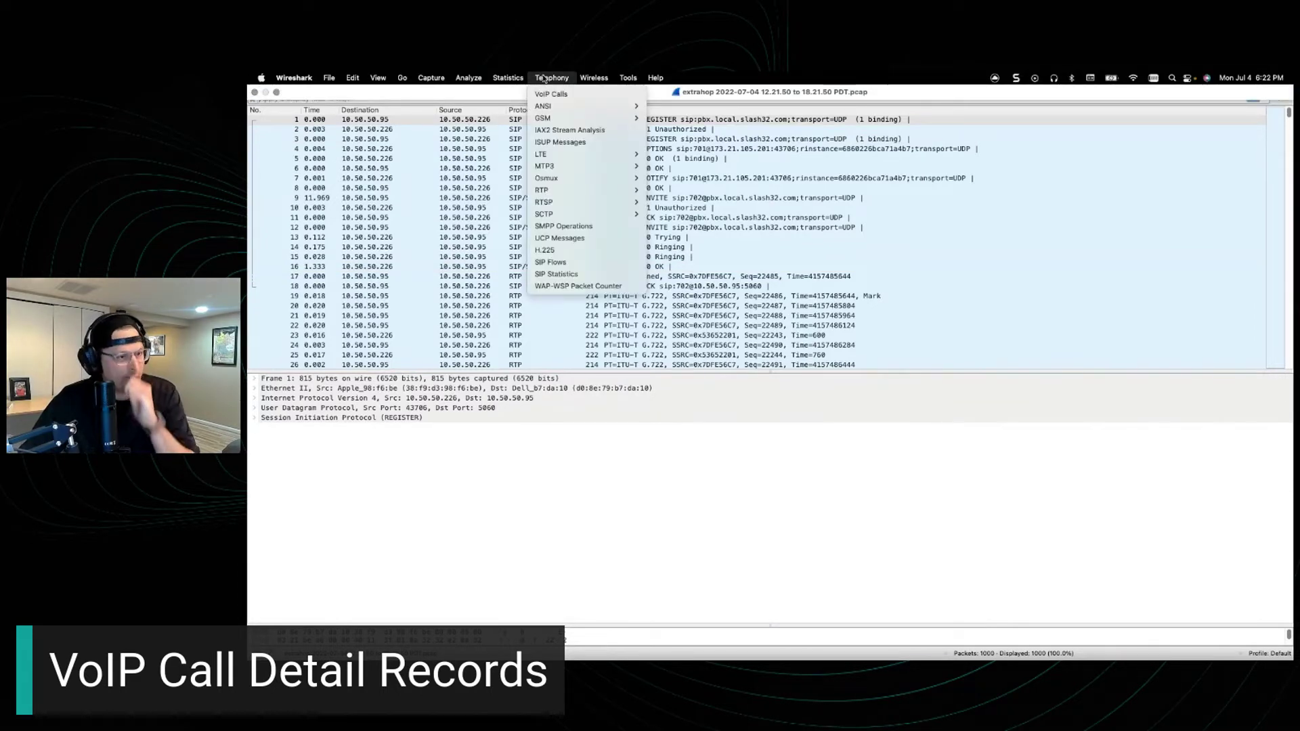
{"action": "left_click", "coordinate": [543, 95]}
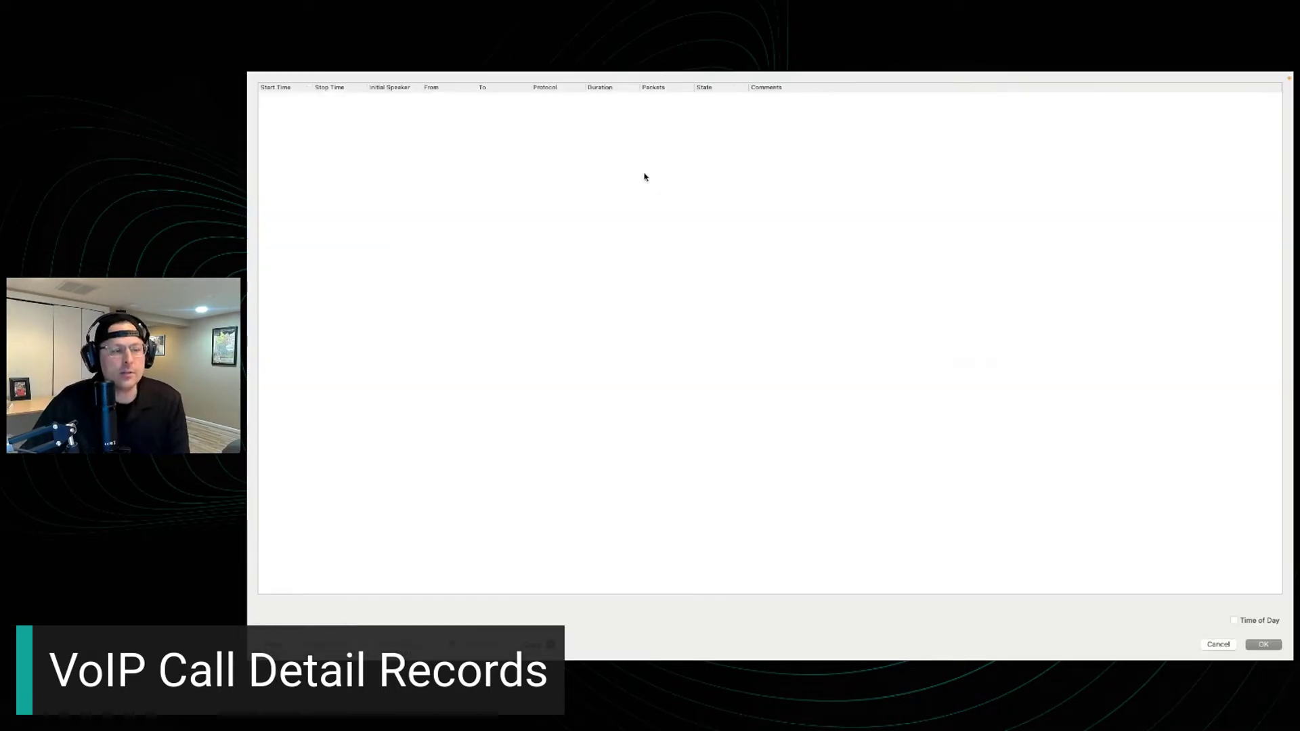
{"action": "left_click", "coordinate": [348, 99]}
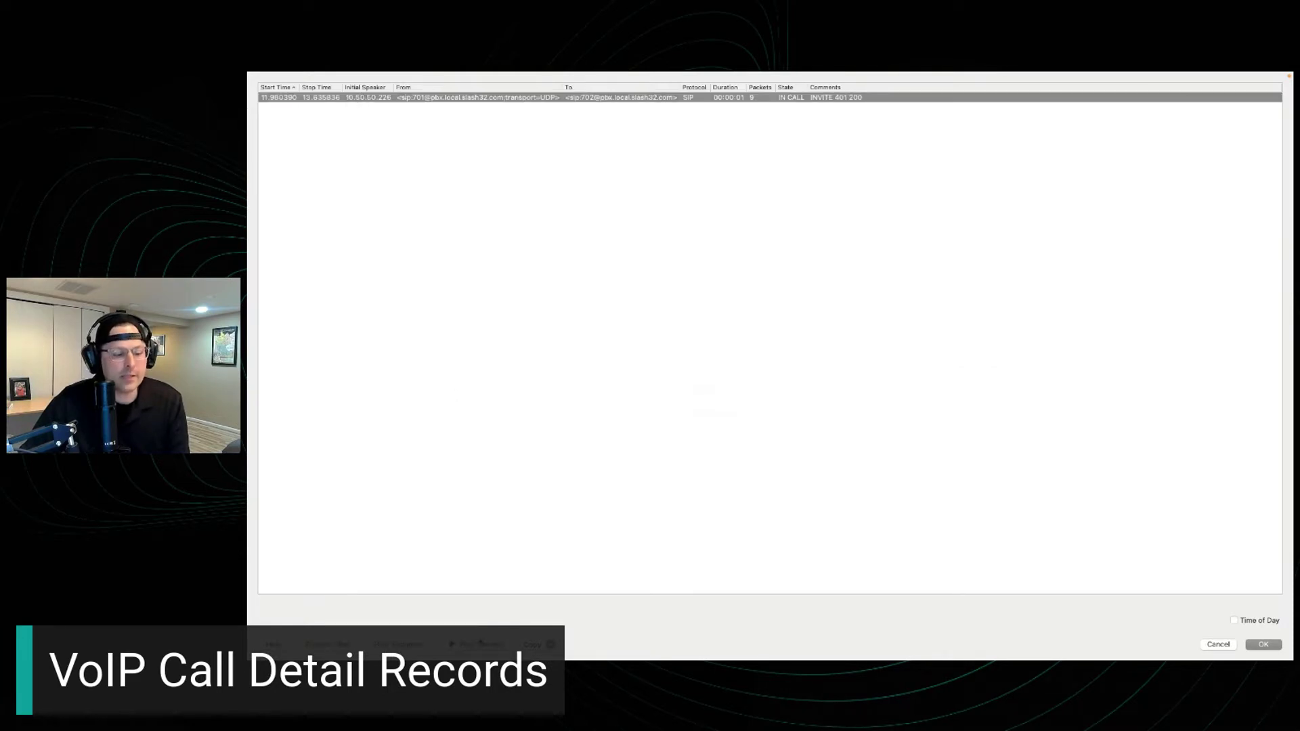
{"action": "left_click", "coordinate": [1216, 647]}
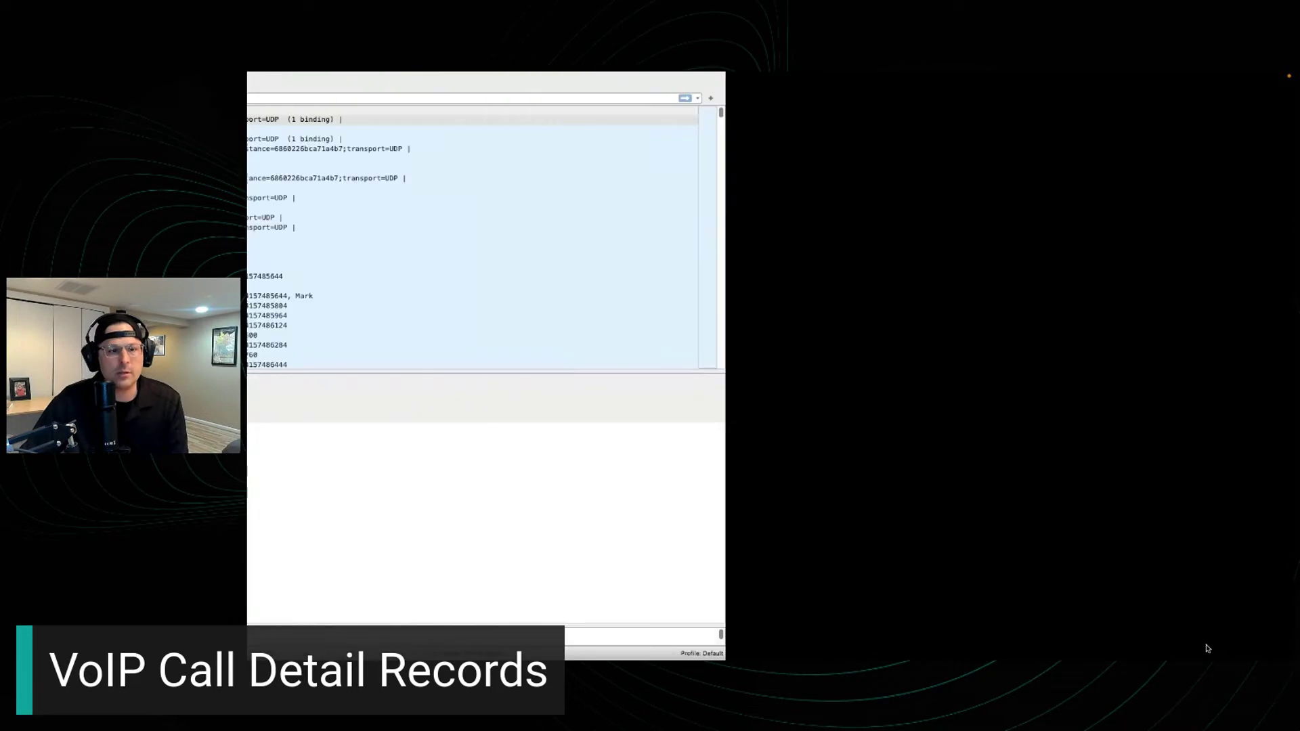
{"action": "left_click", "coordinate": [552, 78]}
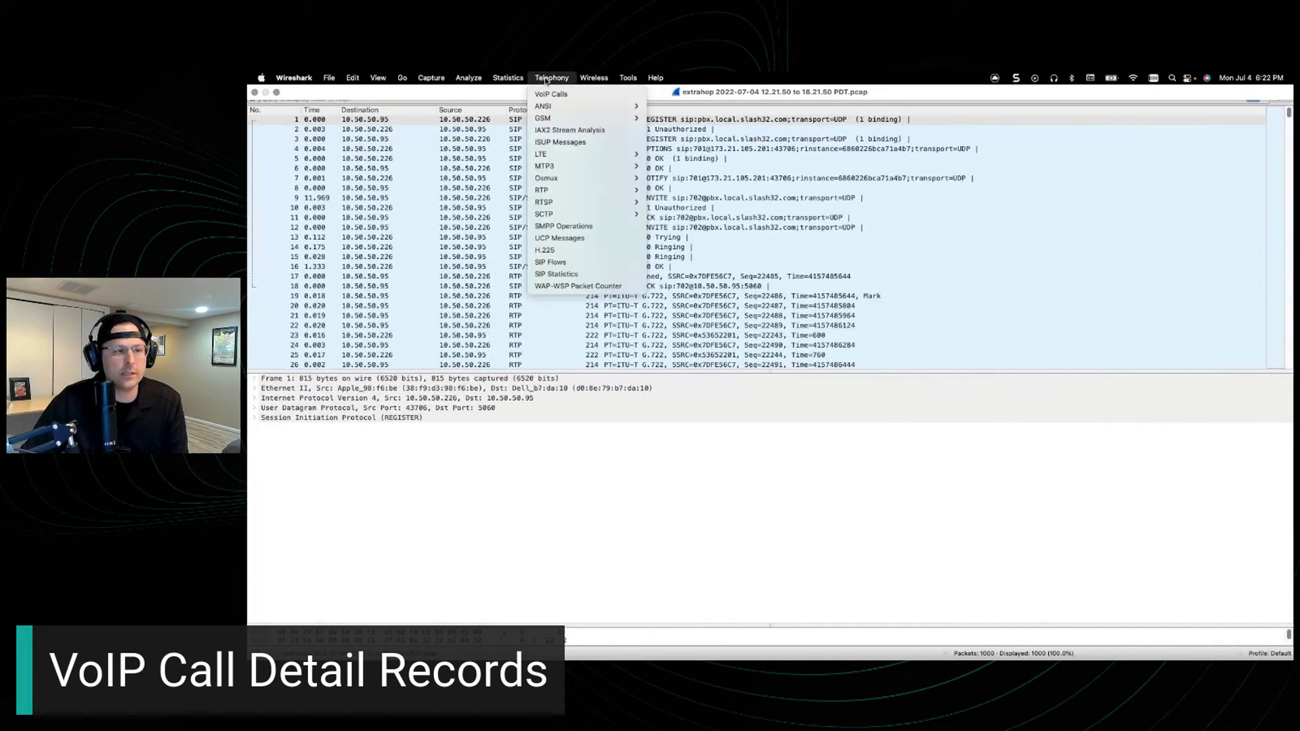
{"action": "left_click", "coordinate": [600, 264]}
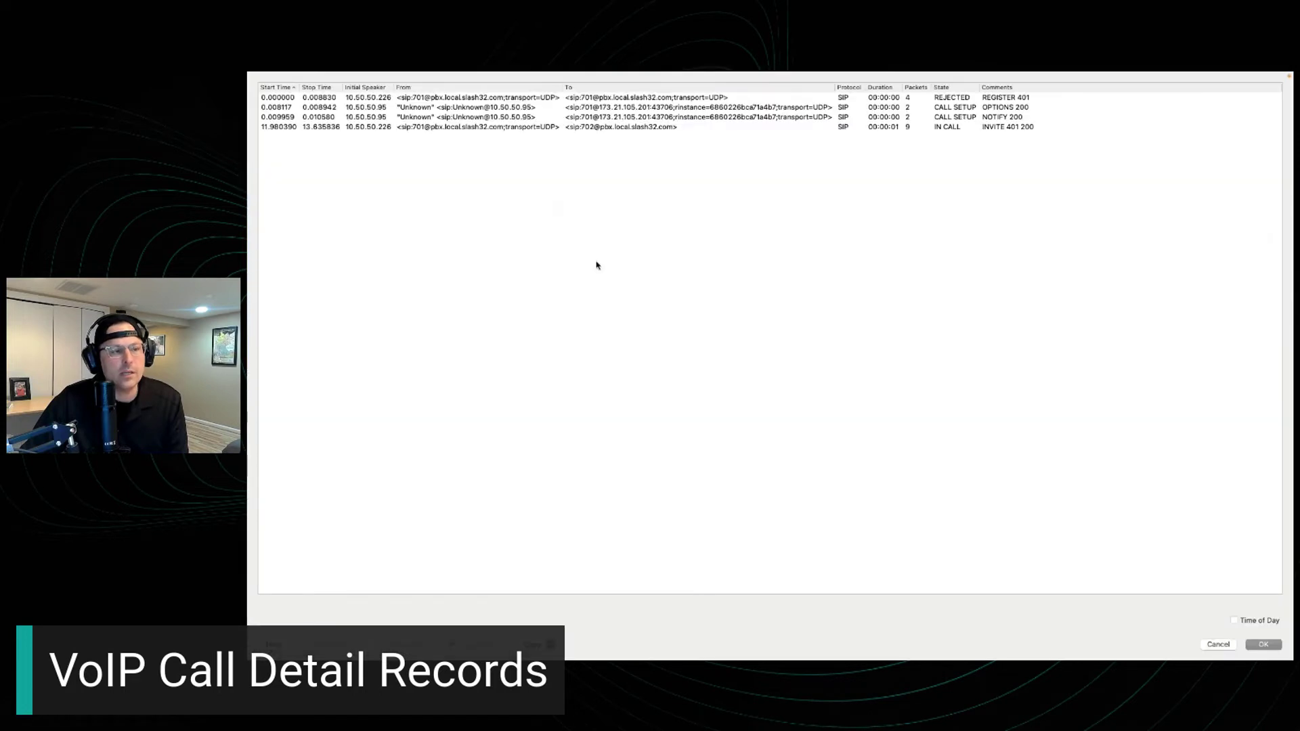
{"action": "left_click", "coordinate": [481, 99]}
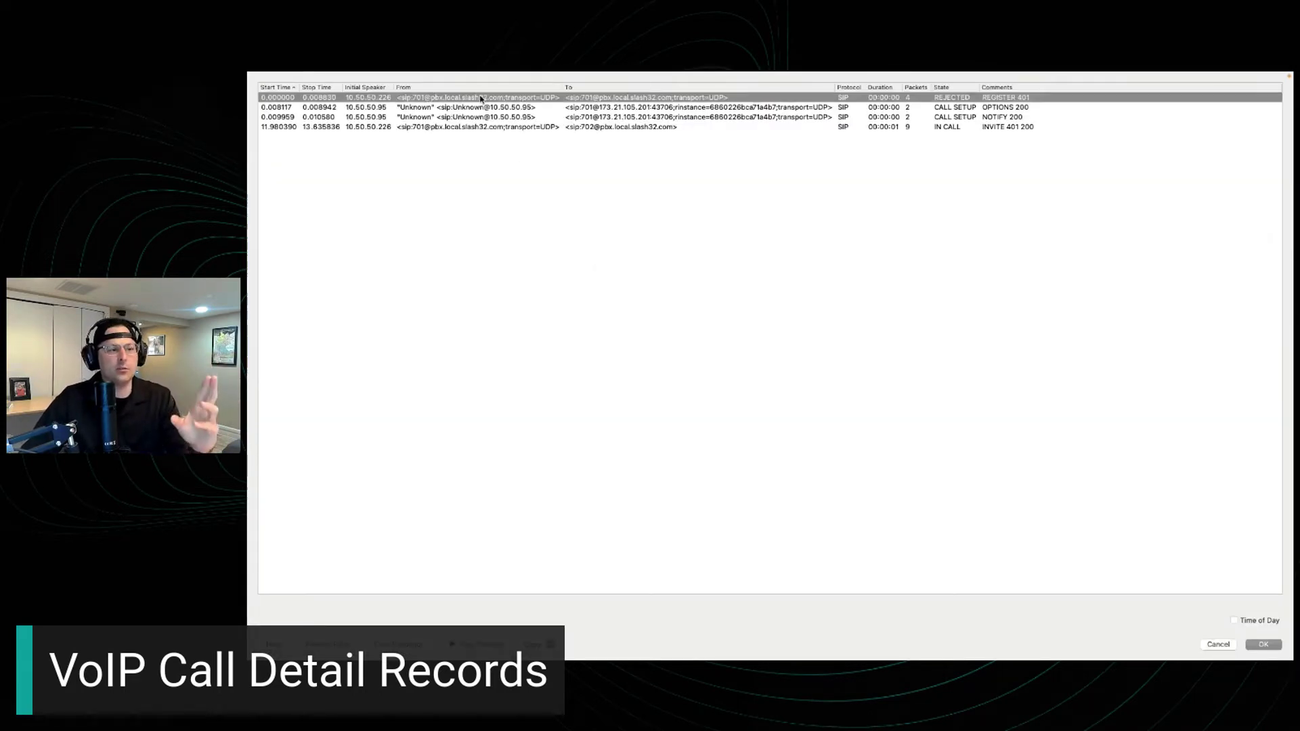
{"action": "right_click", "coordinate": [480, 99]}
{"action": "left_click", "coordinate": [434, 153]}
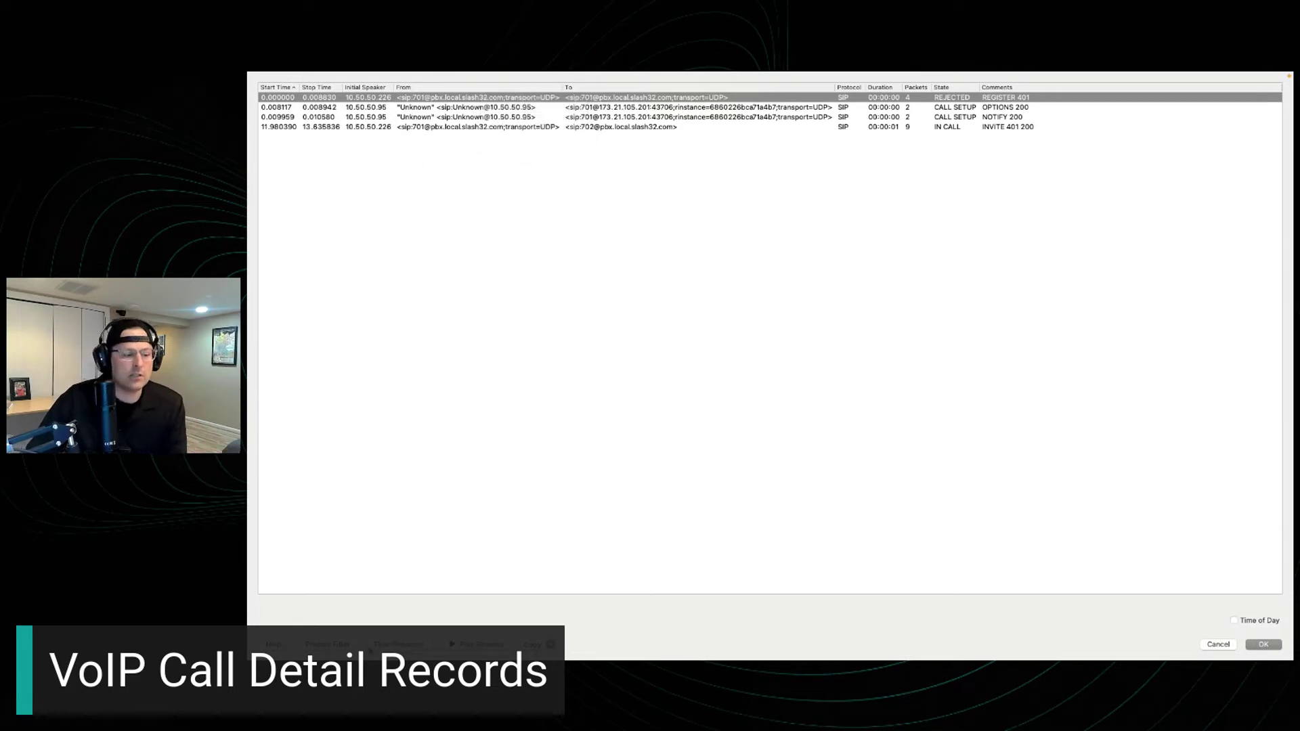
{"action": "left_click", "coordinate": [476, 644]}
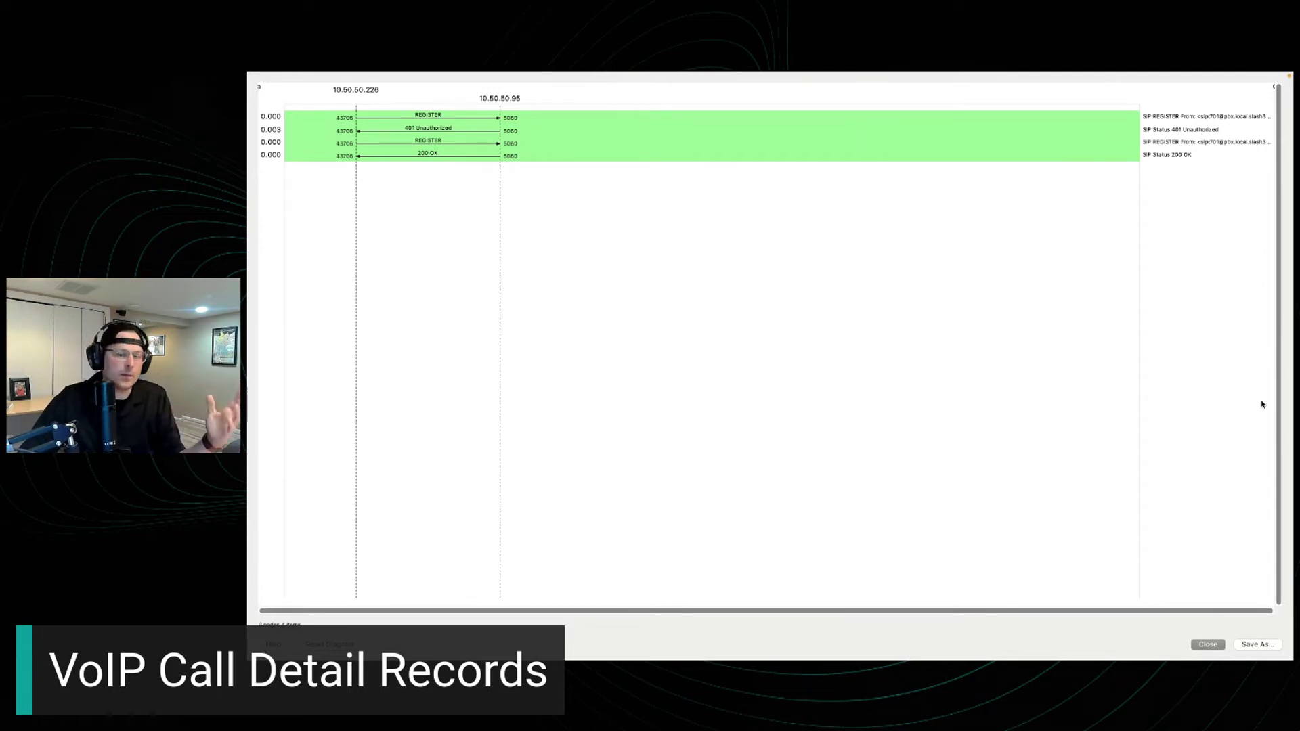
{"action": "left_click", "coordinate": [1208, 644]}
{"action": "left_click", "coordinate": [501, 127]}
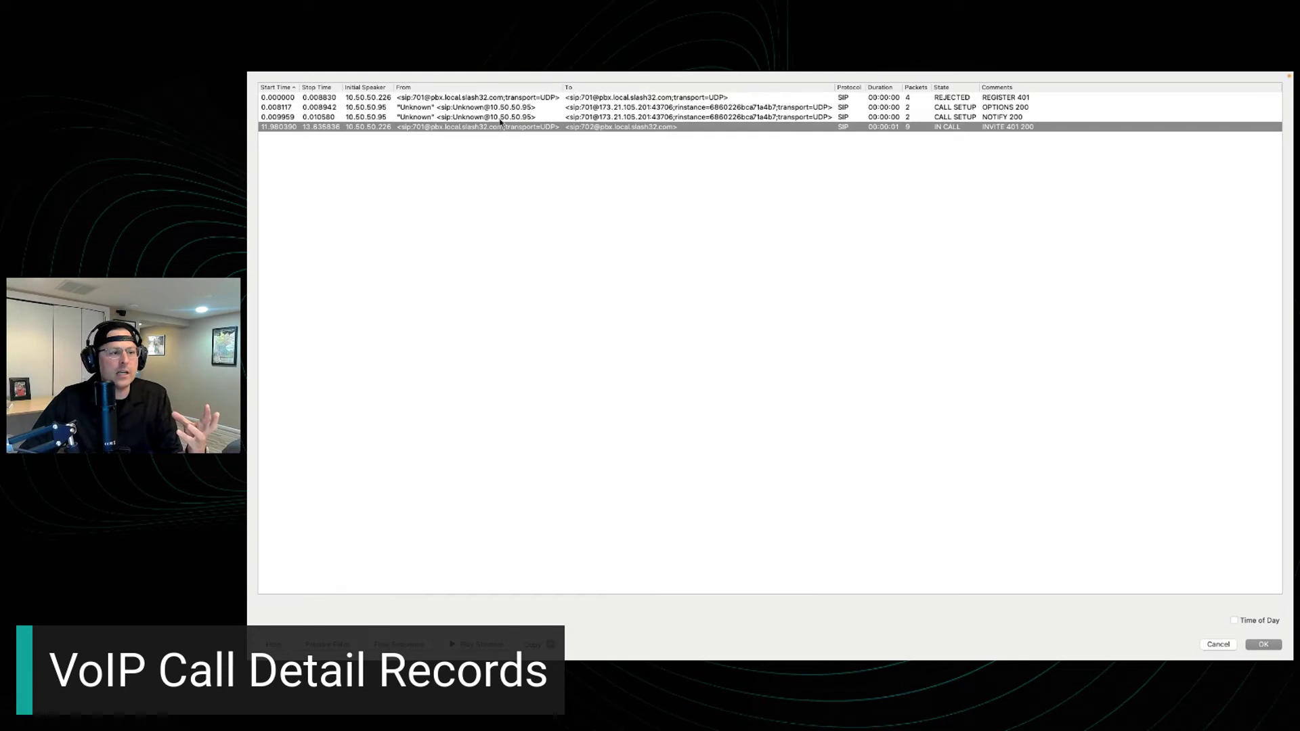
{"action": "left_click", "coordinate": [502, 117]}
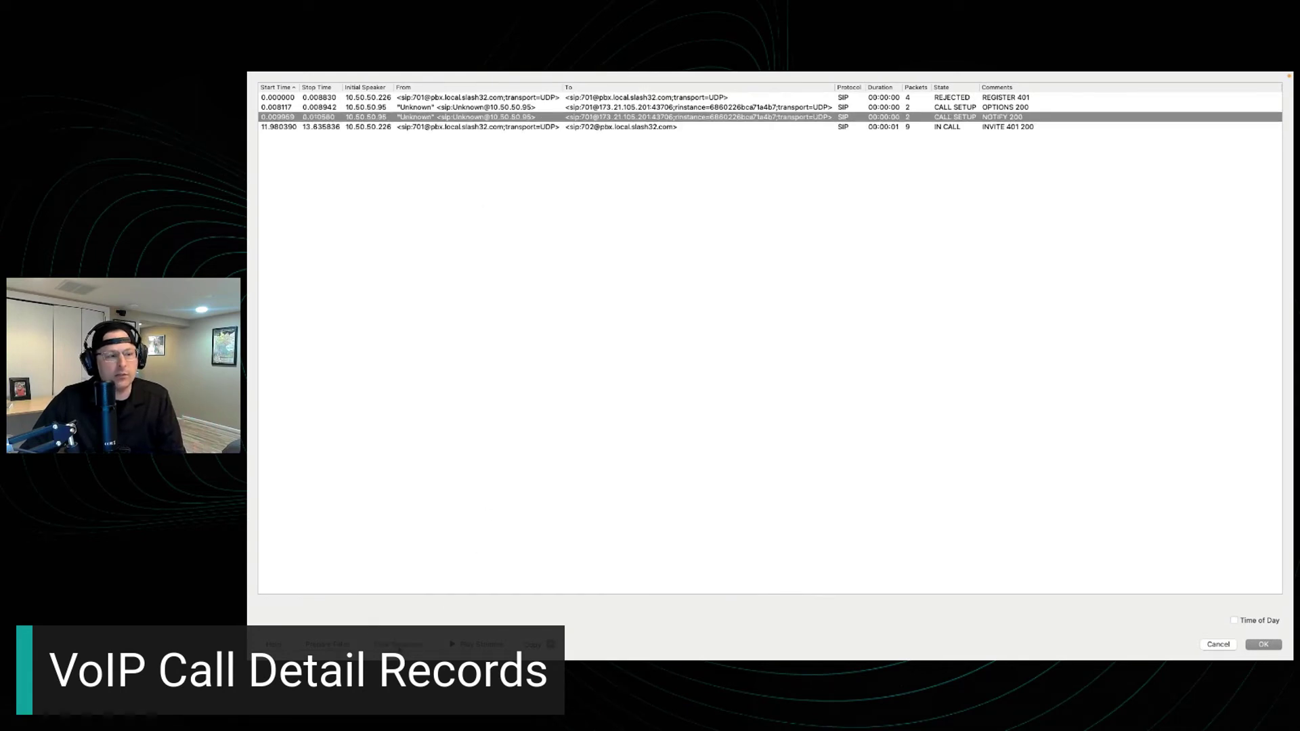
{"action": "left_click", "coordinate": [400, 645]}
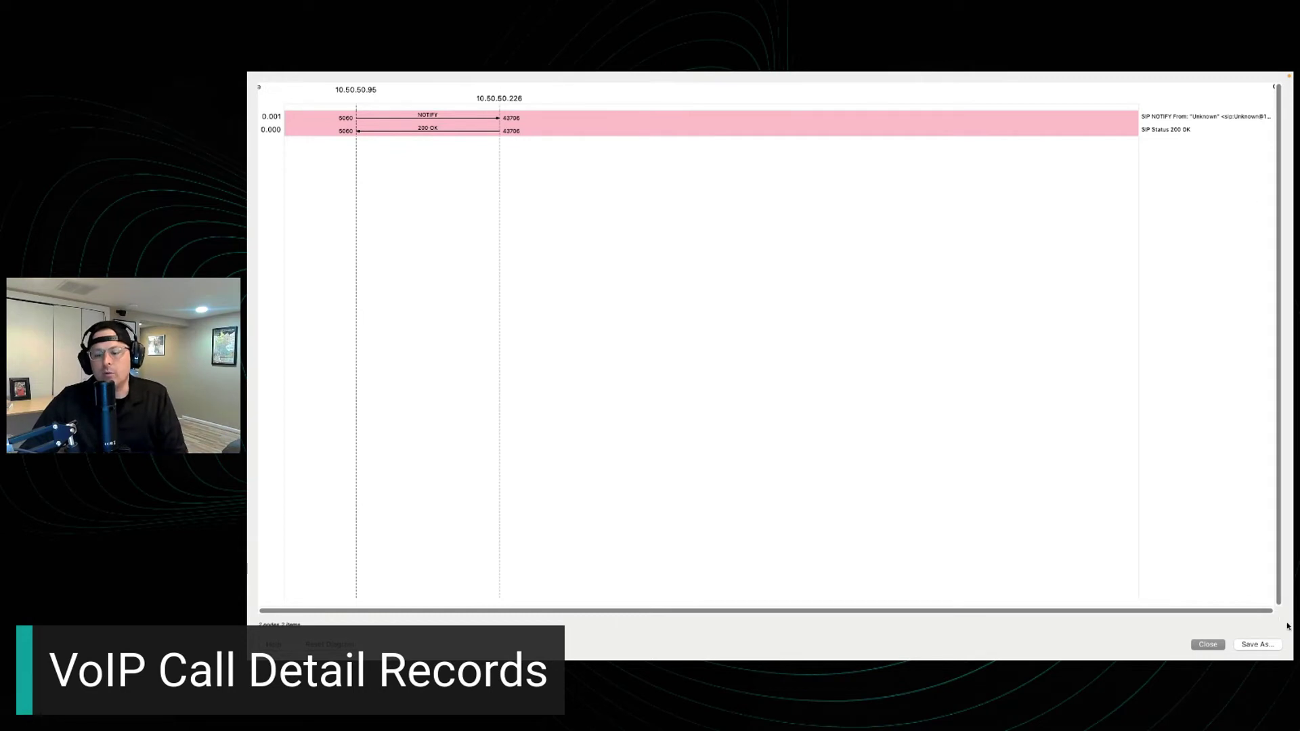
{"action": "left_click", "coordinate": [1212, 647]}
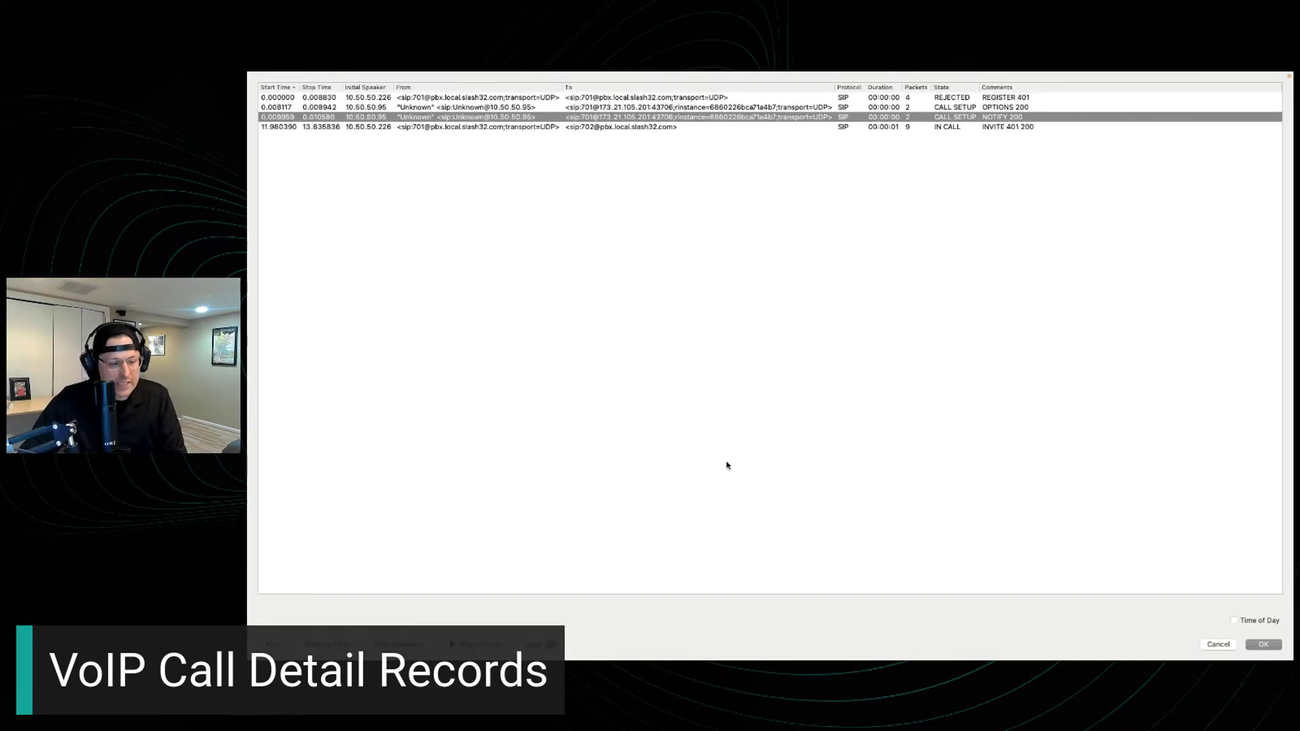
{"action": "left_click", "coordinate": [1219, 646]}
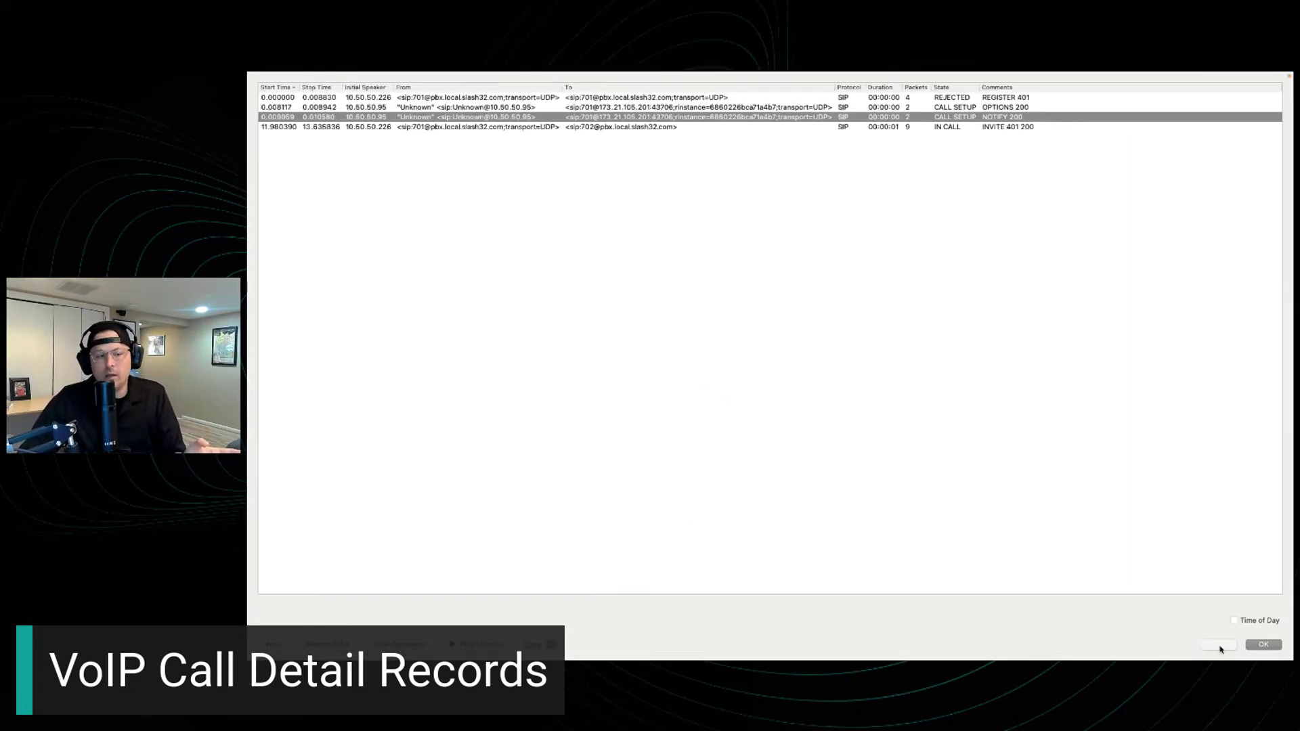
{"action": "mouse_move", "coordinate": [494, 81]}
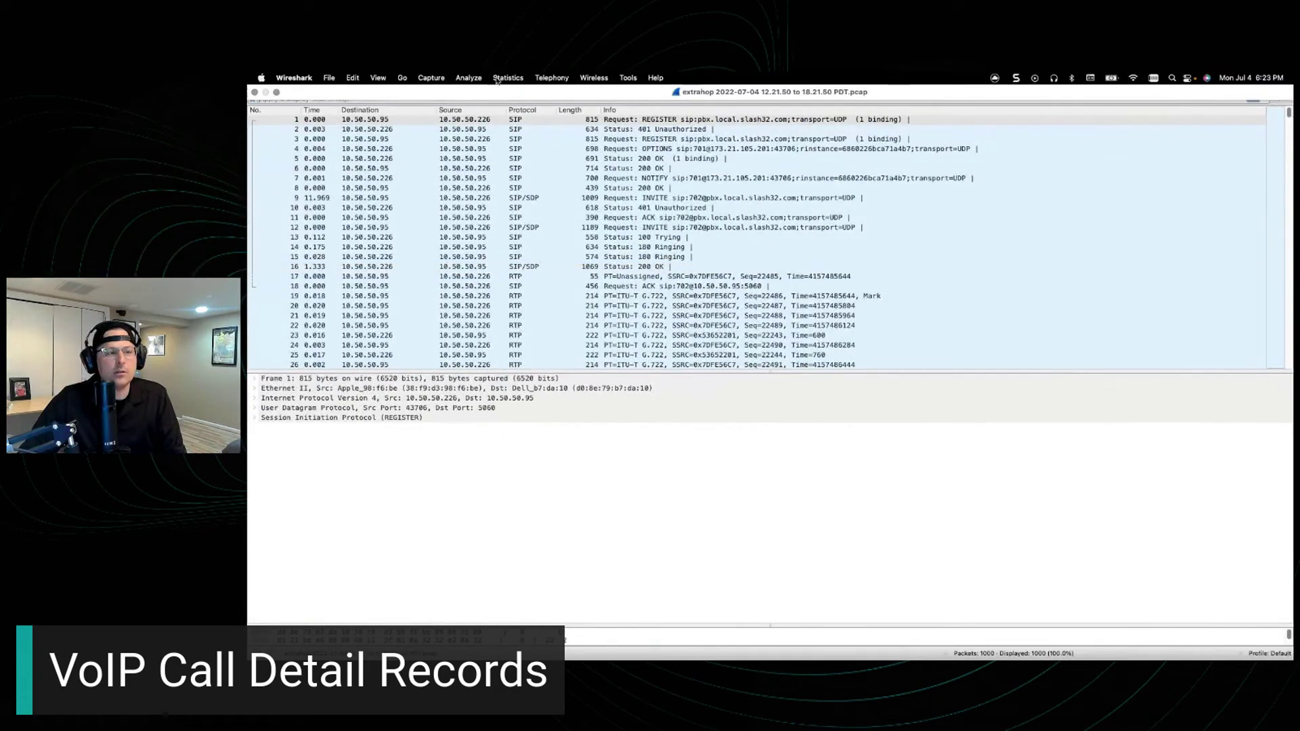
- Analyze the 10.50.50.95:12106 to 10.50.50.226:8000 RTP stream from Telephony > RTP > RTP Streams
{"action": "left_click", "coordinate": [551, 77]}
{"action": "mouse_move", "coordinate": [612, 191]}
{"action": "left_click", "coordinate": [672, 192]}
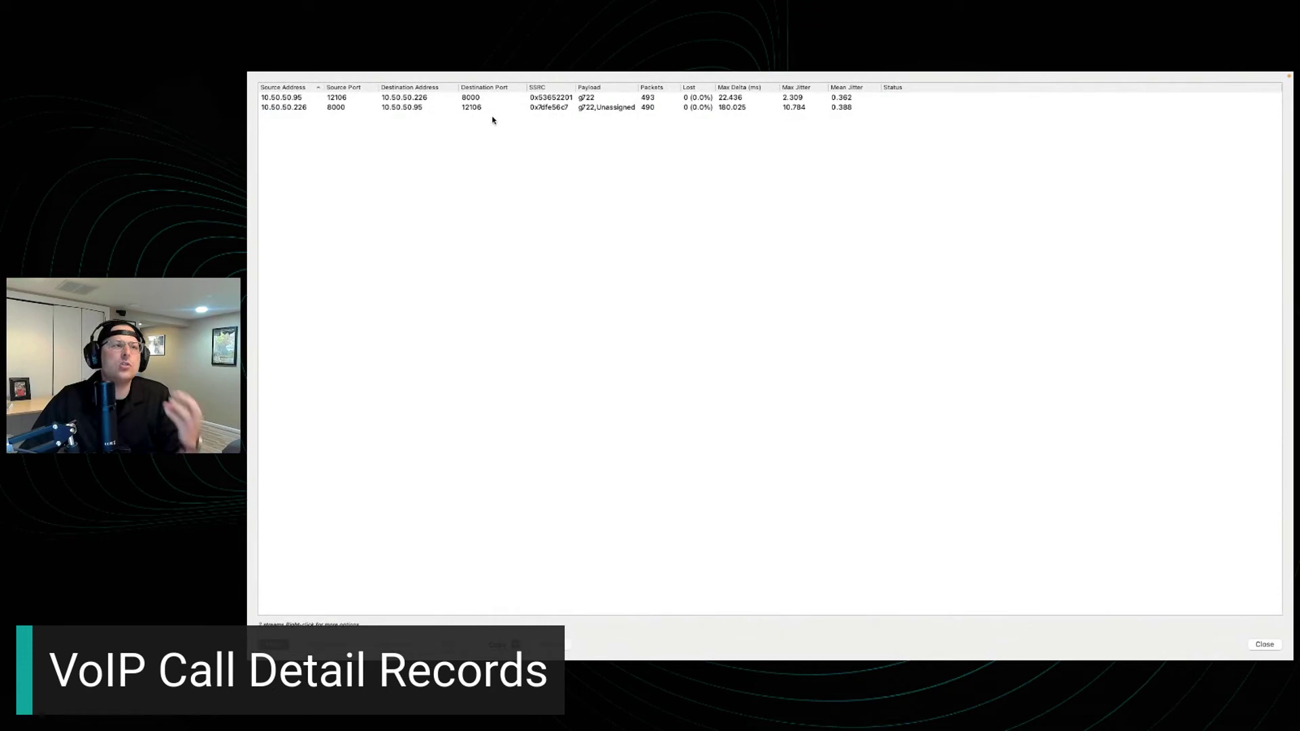
{"action": "left_click", "coordinate": [444, 100]}
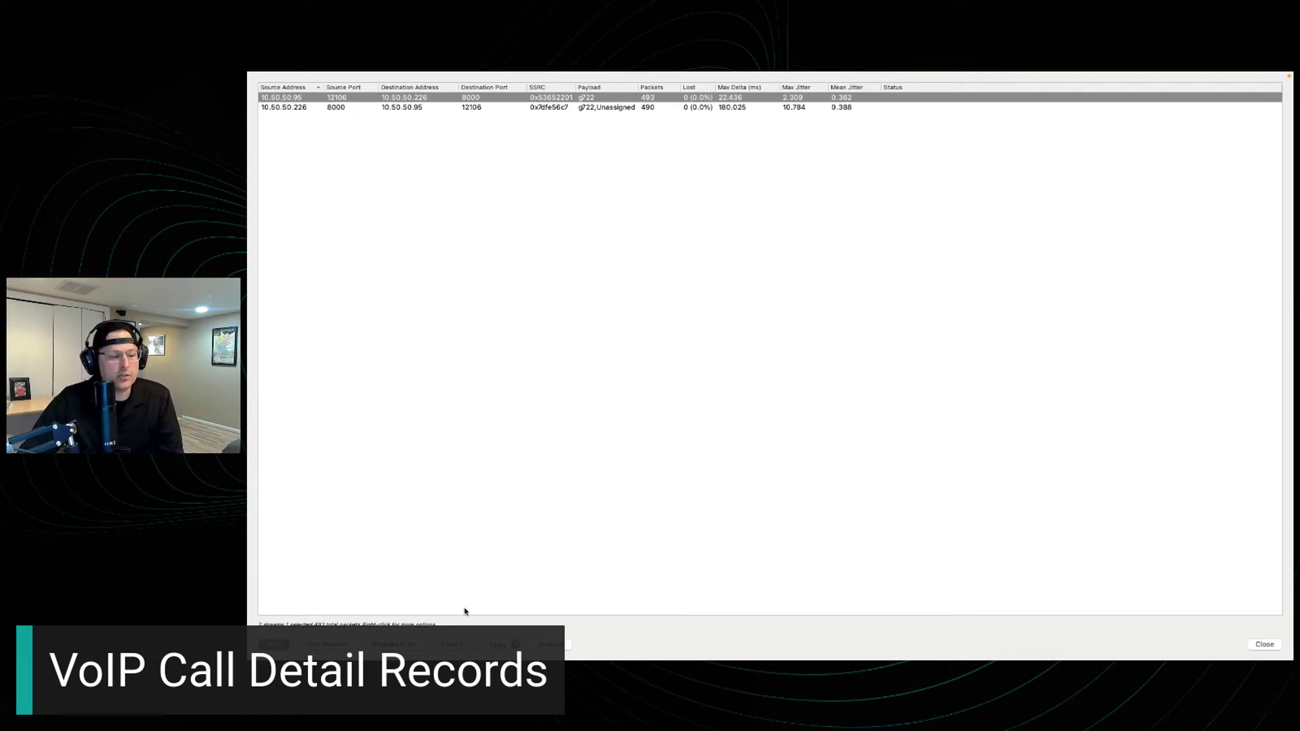
{"action": "left_click", "coordinate": [556, 647]}
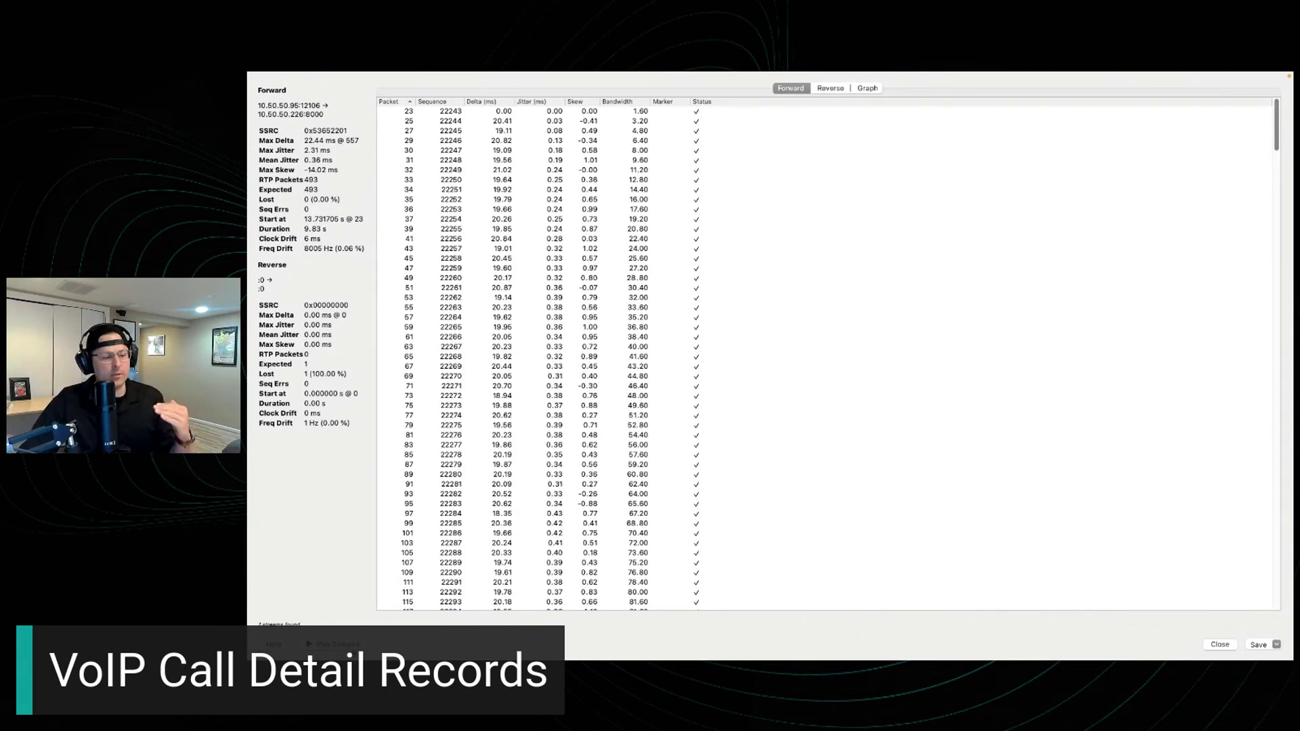
- Play back the 10.50.50.95 stream's g722 audio in the RTP Player
{"action": "left_click", "coordinate": [339, 644]}
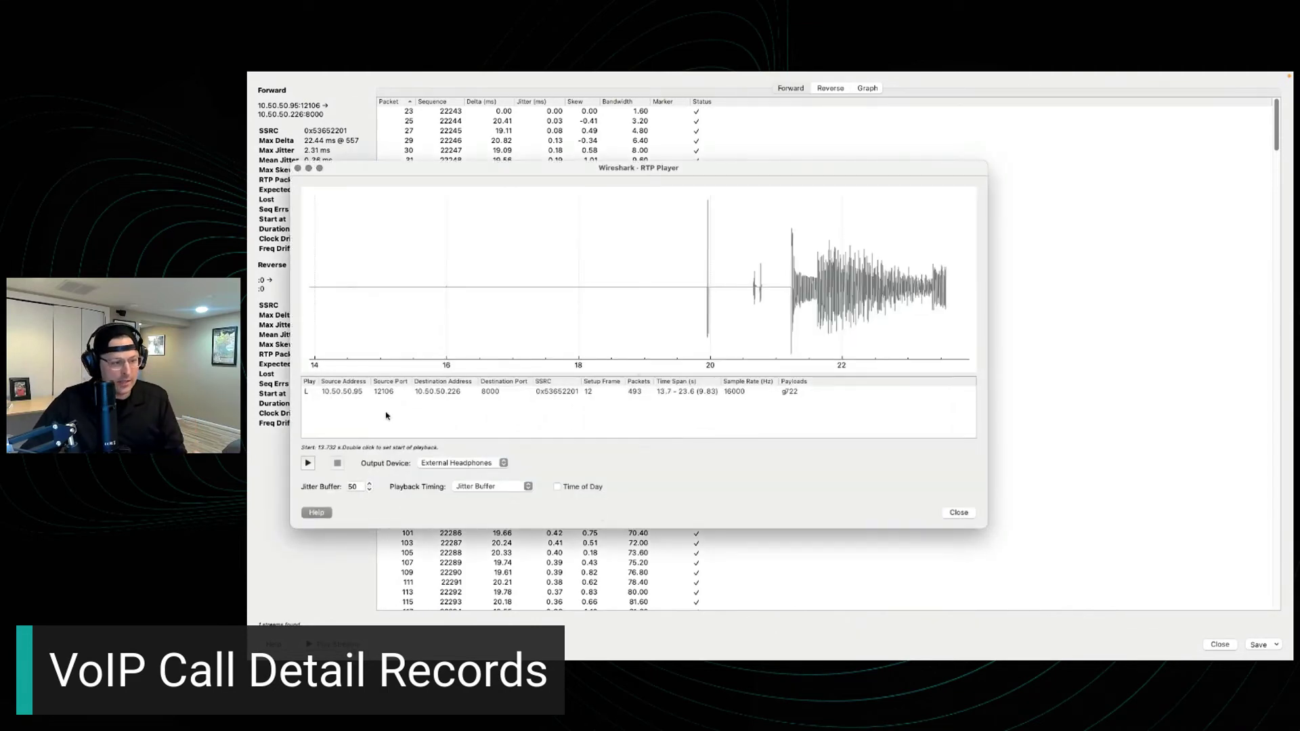
{"action": "left_click", "coordinate": [364, 399]}
{"action": "left_click", "coordinate": [309, 463]}
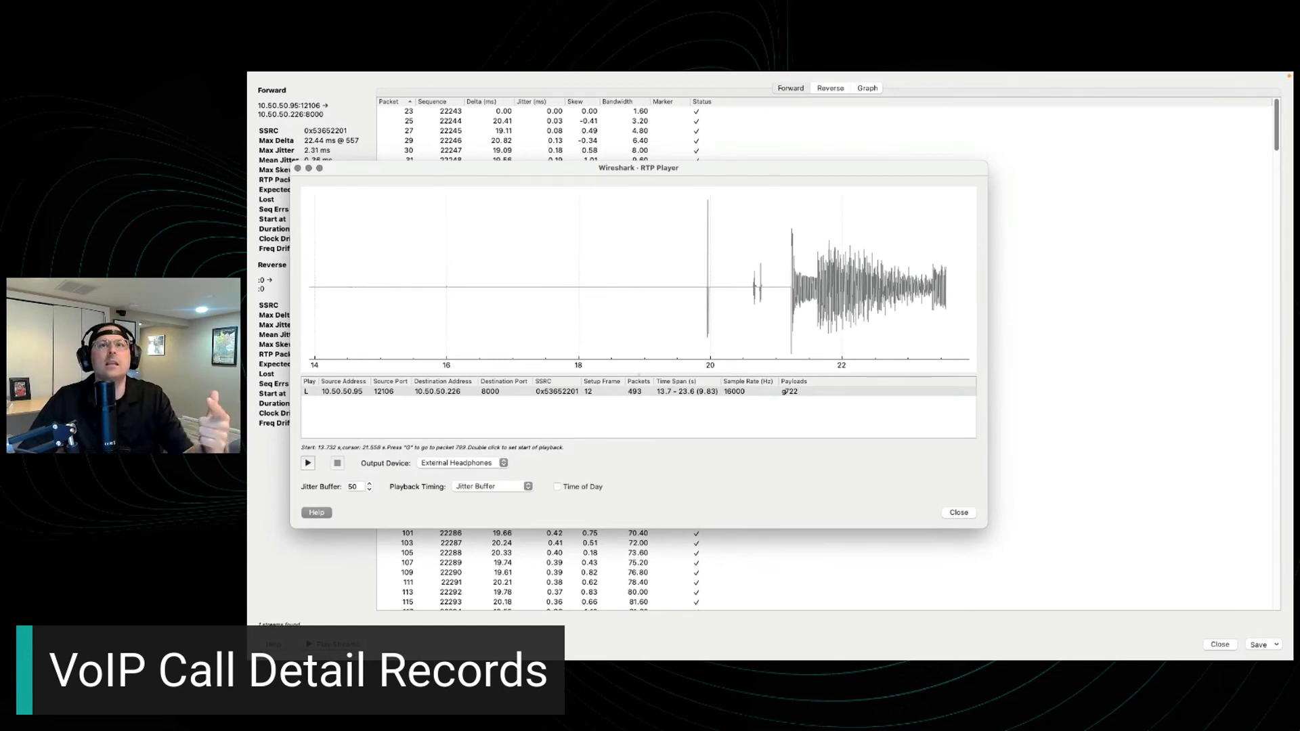
{"action": "key", "text": "super+Tab"}
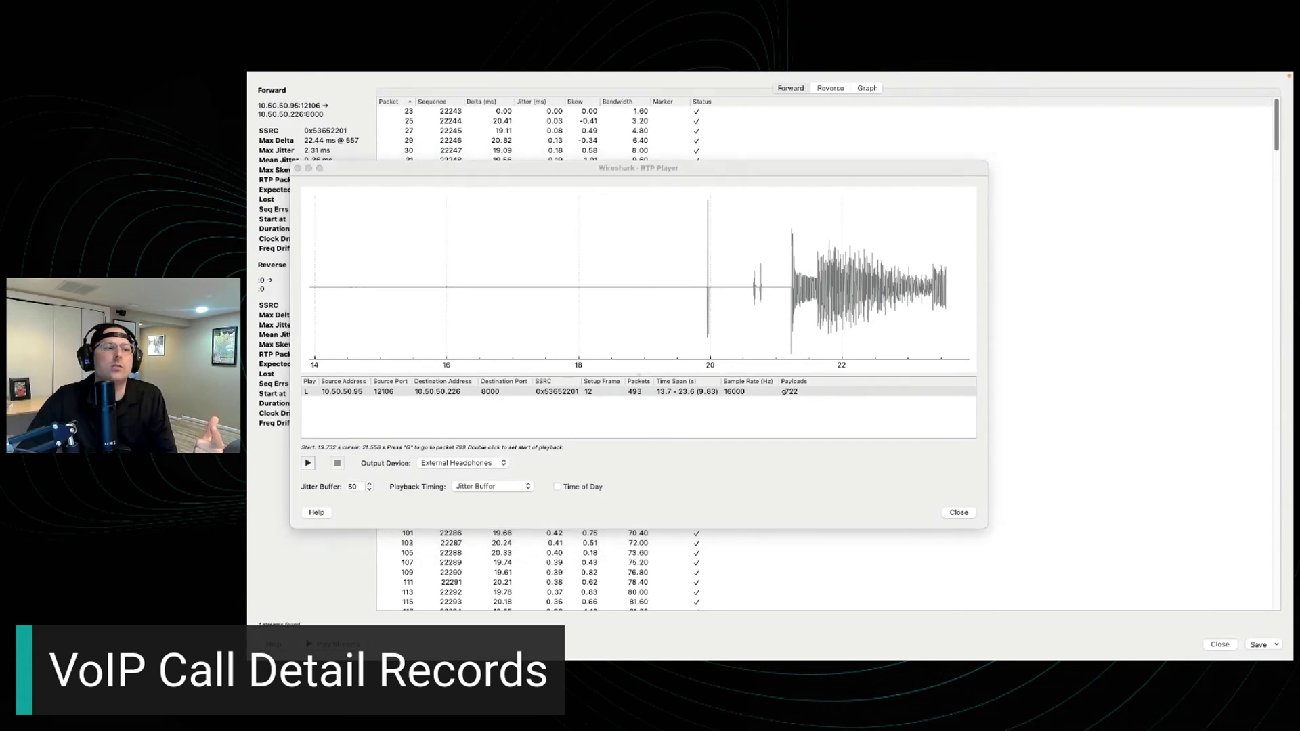